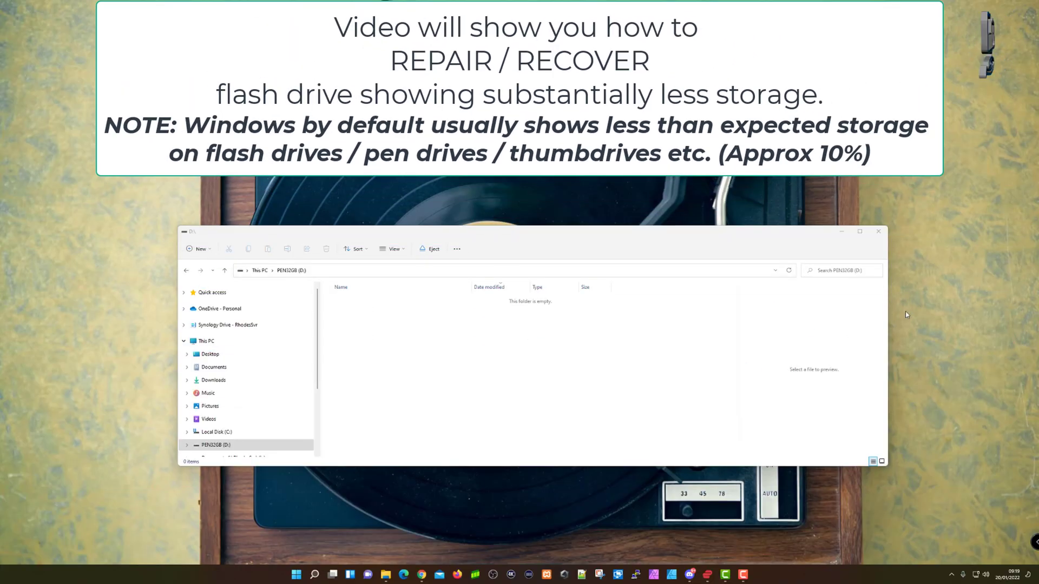
- Reposition Explorer and open the PEN32GB (D:) drive's properties
drag(608, 235, 595, 188)
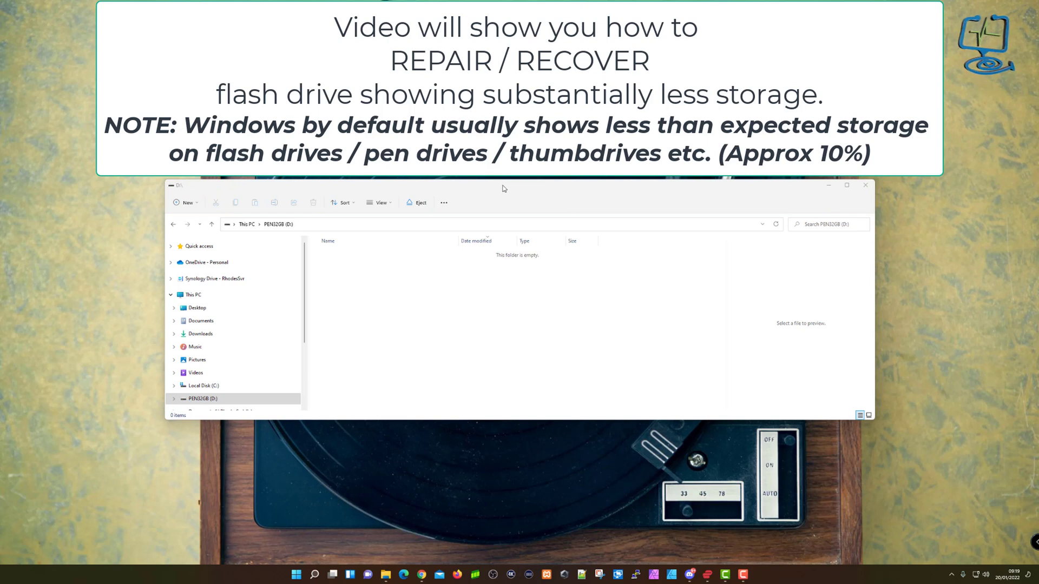
drag(503, 187, 504, 186)
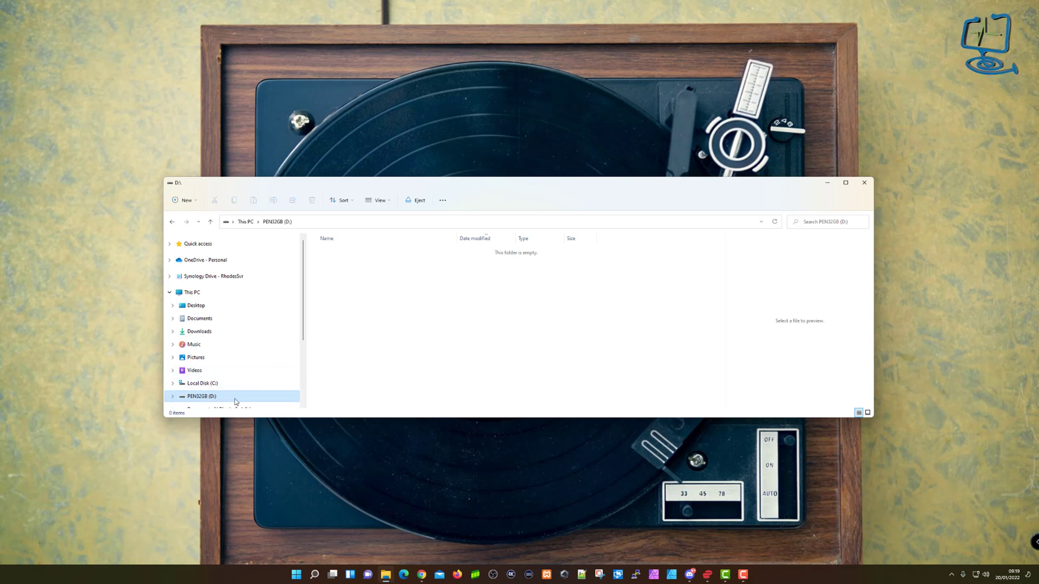
right_click(235, 401)
click(281, 512)
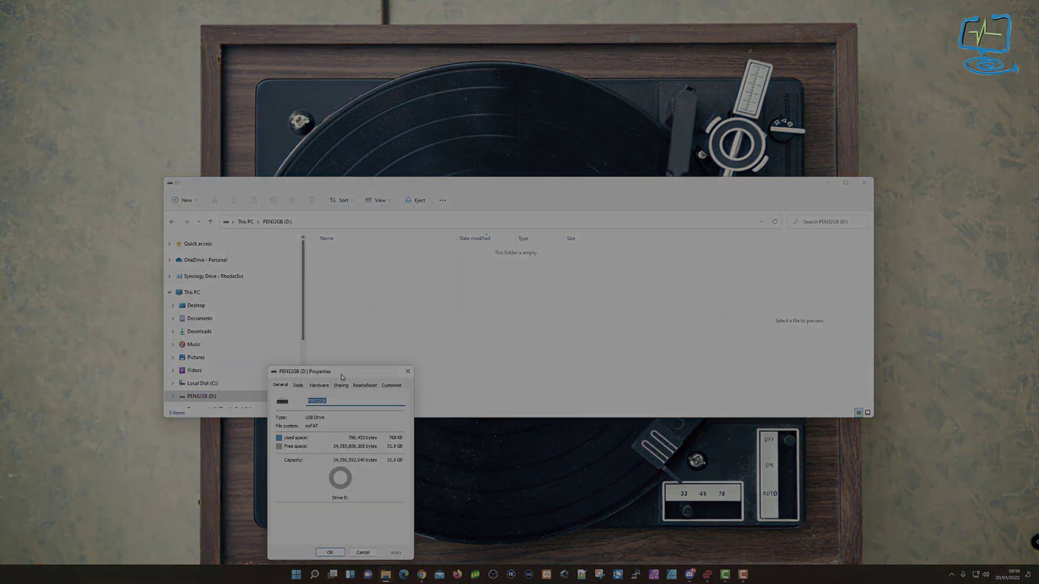
drag(341, 372, 480, 170)
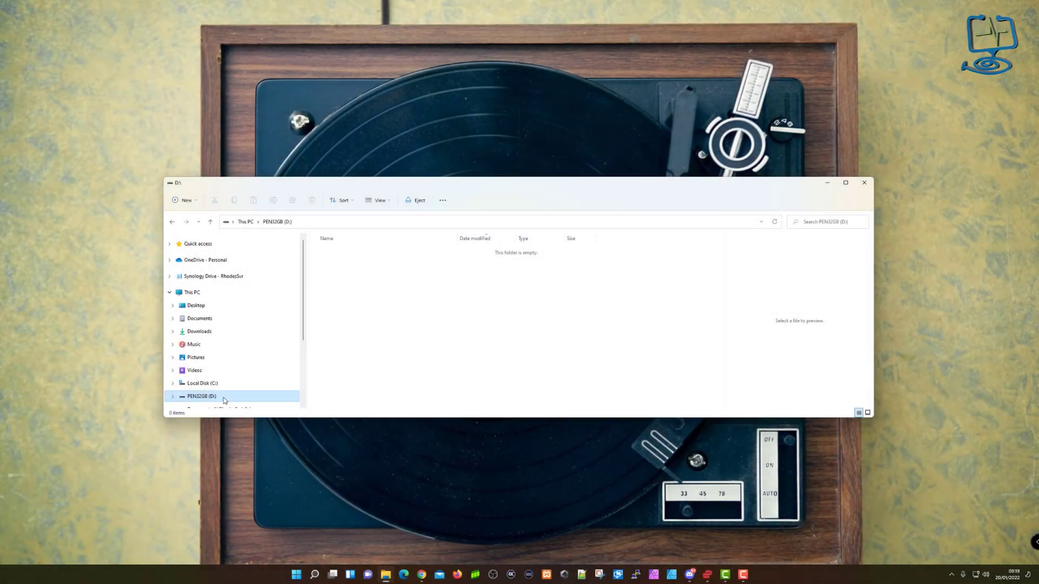
- Quick-format PEN32GB (D:) as exFAT at 32.0 GB, confirming the data erase
right_click(224, 399)
click(251, 458)
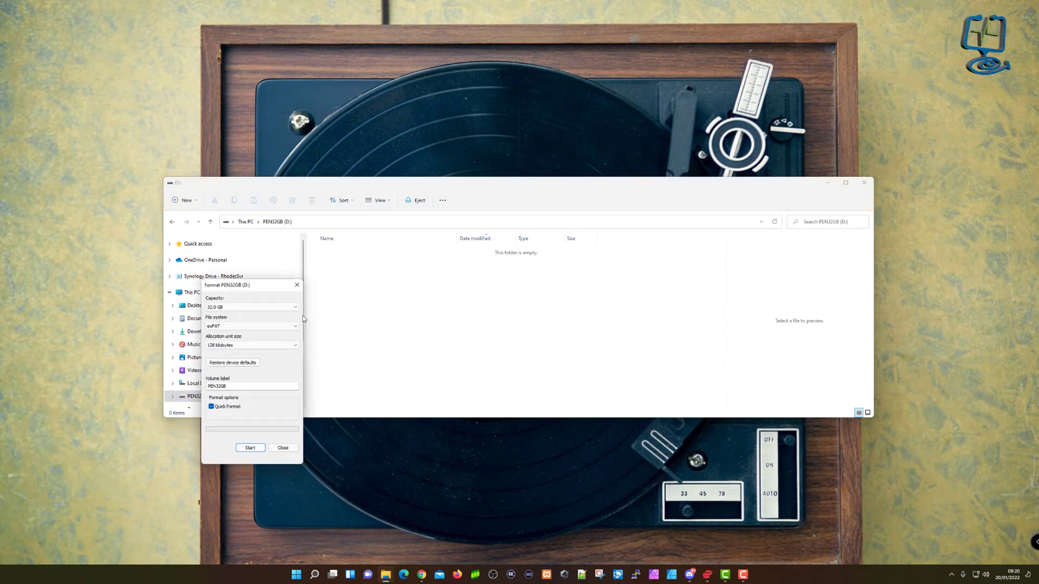
drag(255, 282, 485, 227)
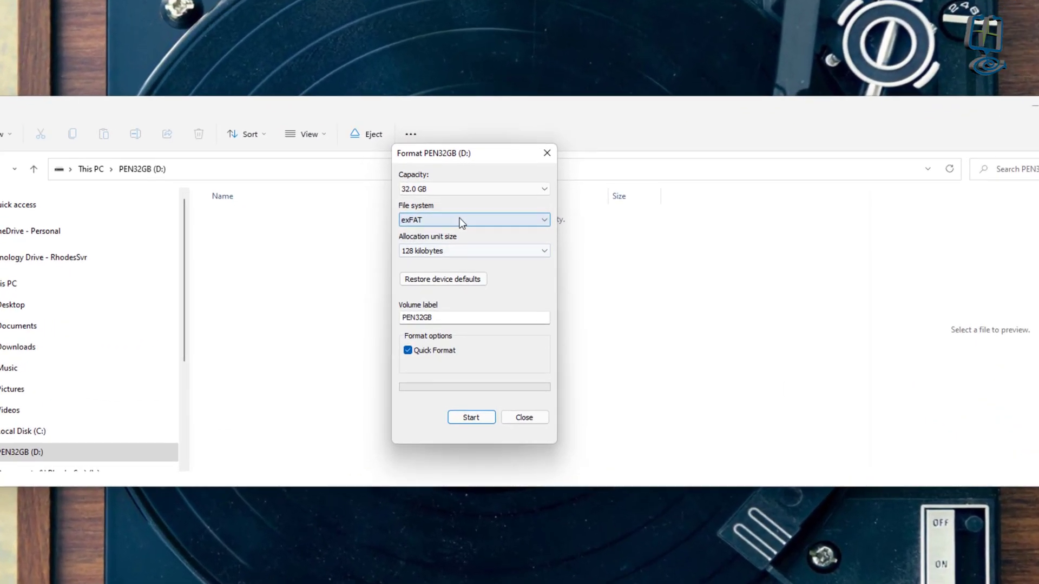
click(471, 252)
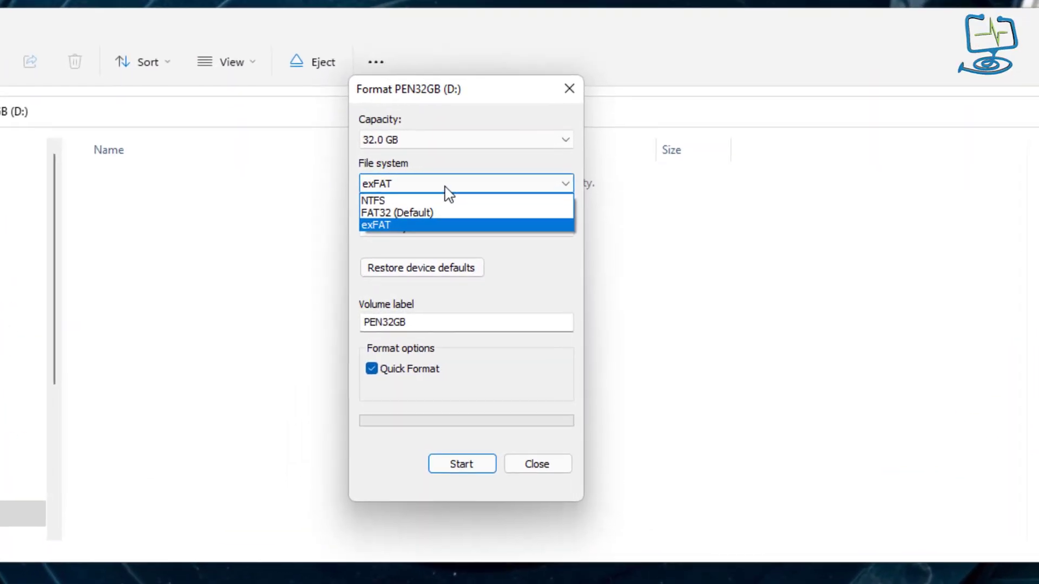
click(426, 187)
click(436, 141)
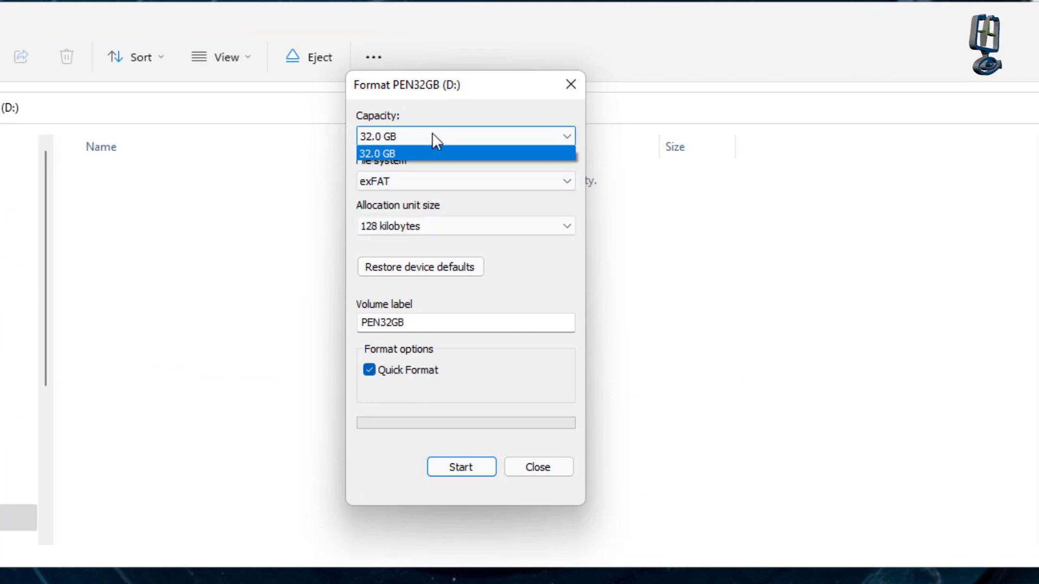
click(413, 153)
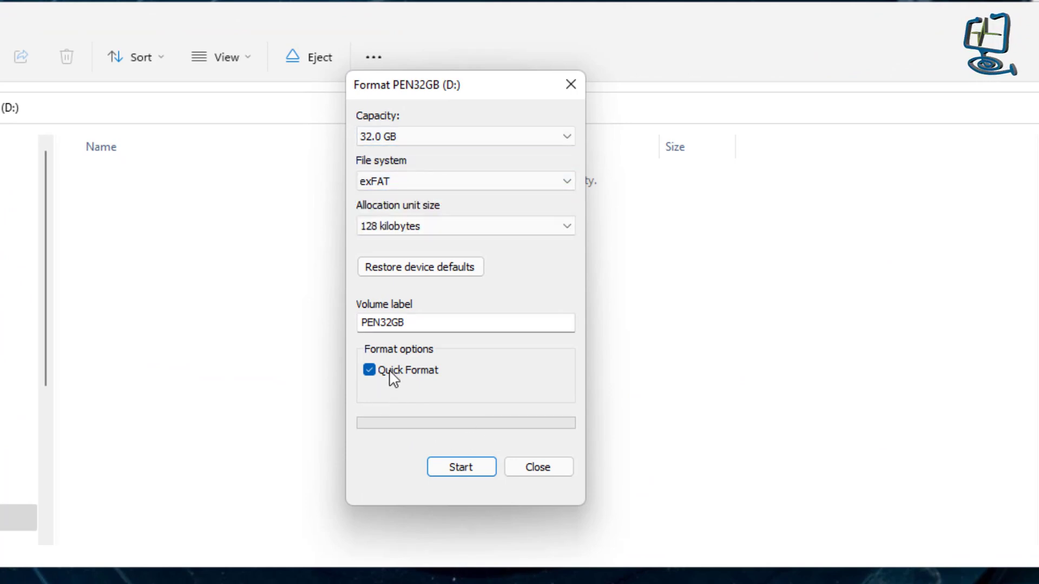
click(465, 469)
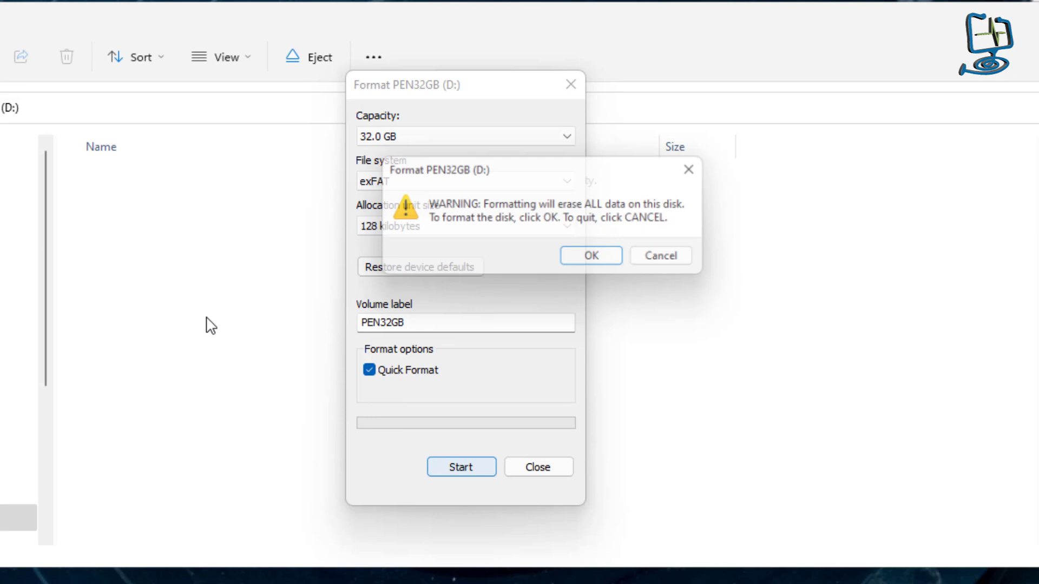
click(600, 261)
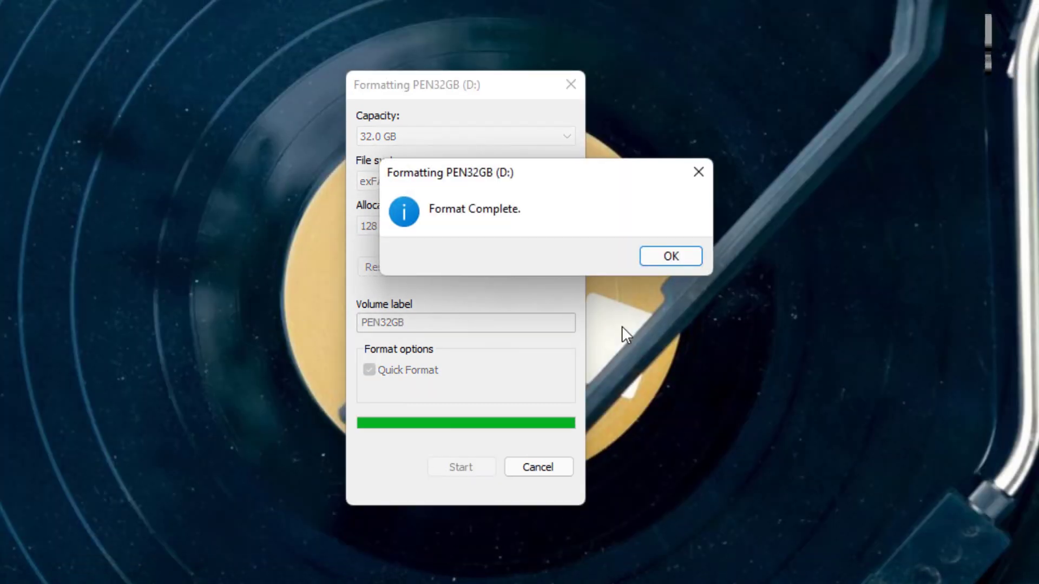
click(671, 257)
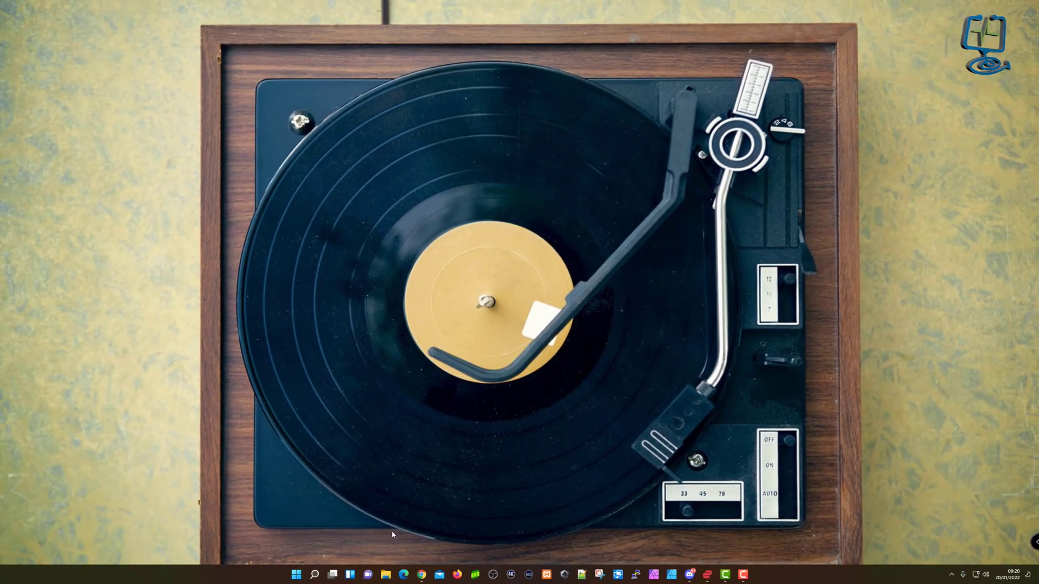
- Reopen Explorer on PEN32GB (D:) and check its properties, still showing only 31.9 GB
click(386, 574)
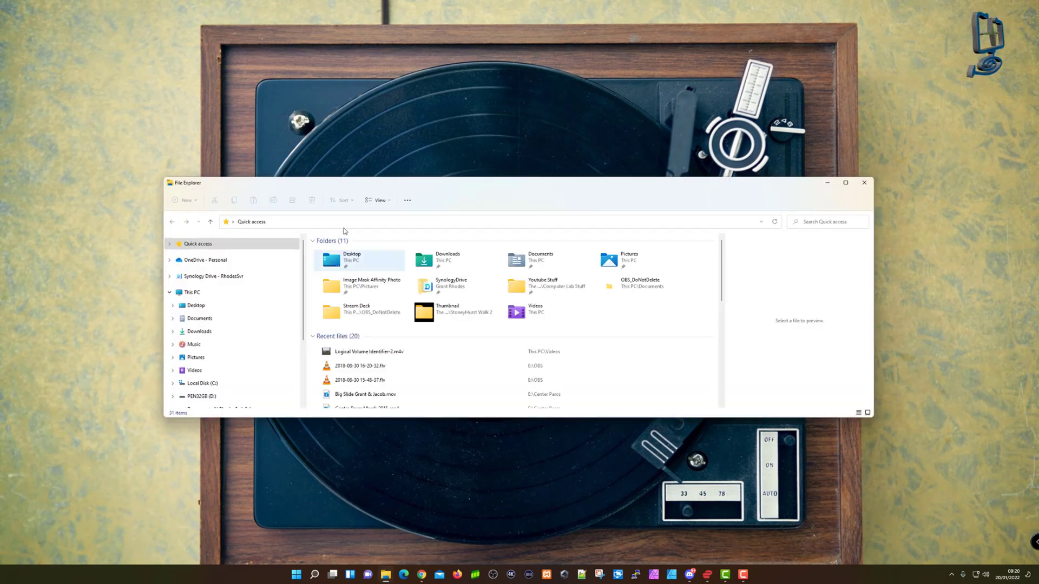
click(199, 398)
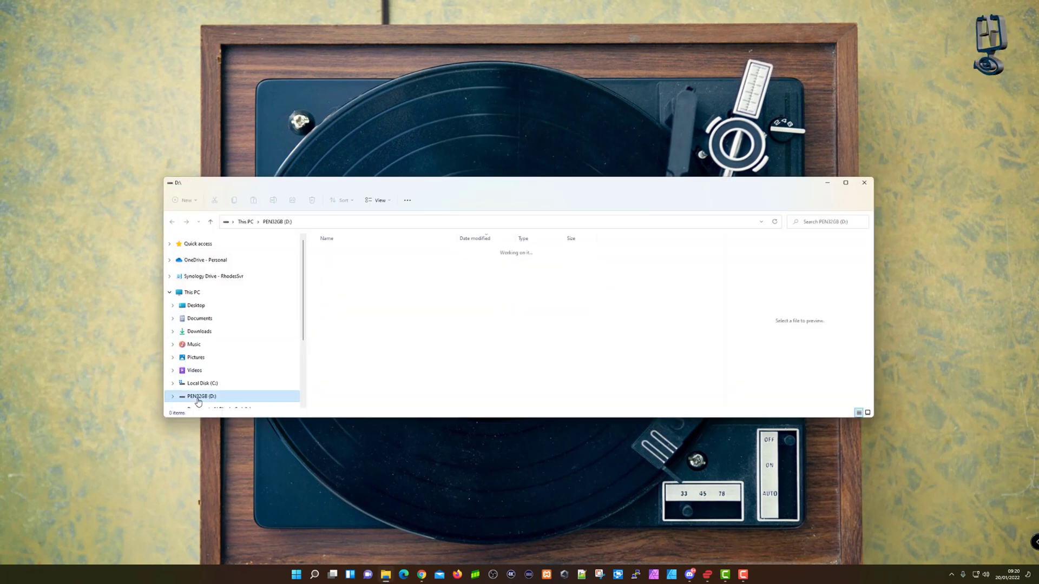
right_click(216, 400)
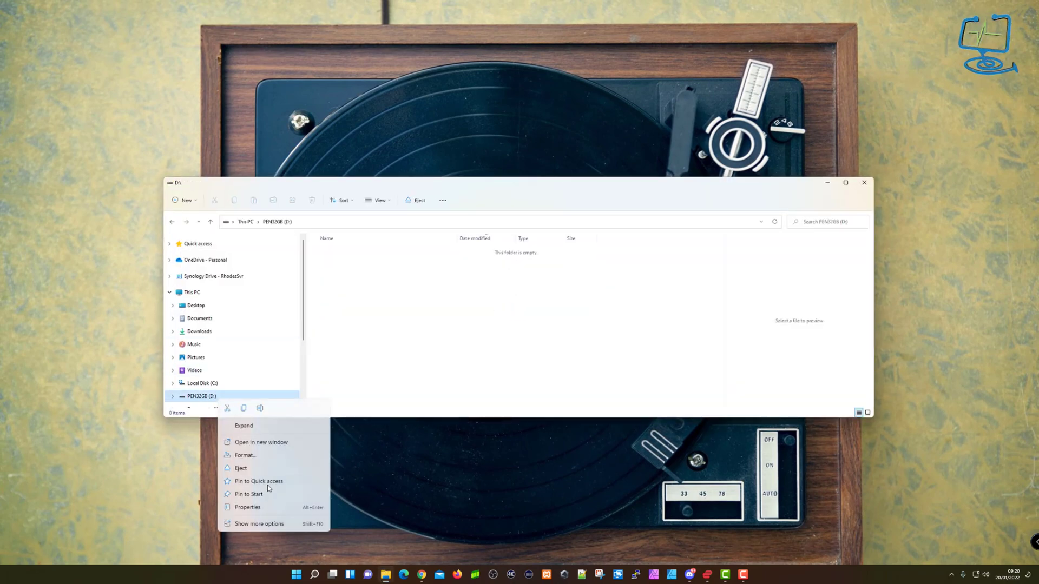
click(245, 508)
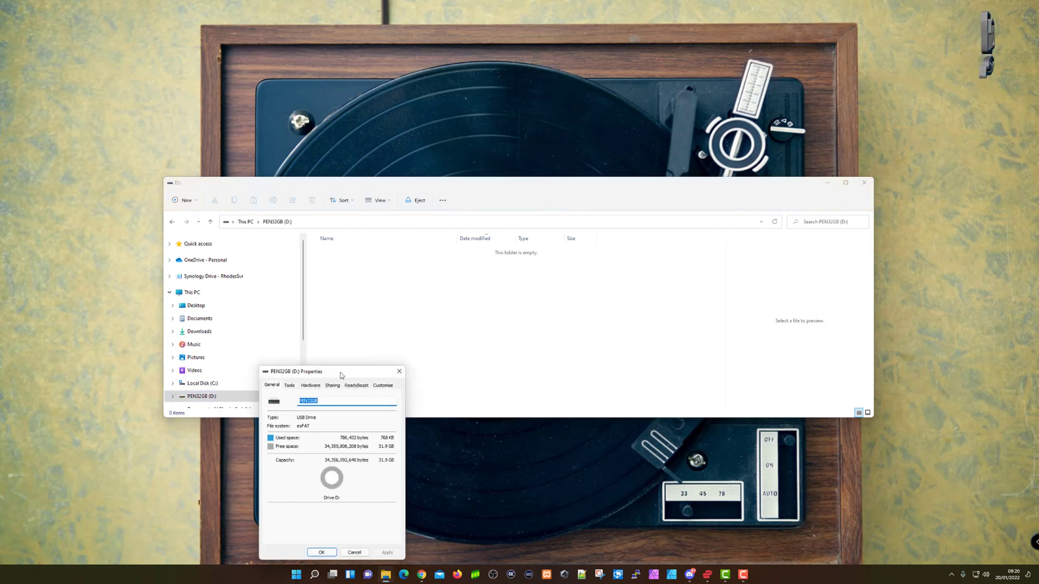
drag(341, 375, 438, 230)
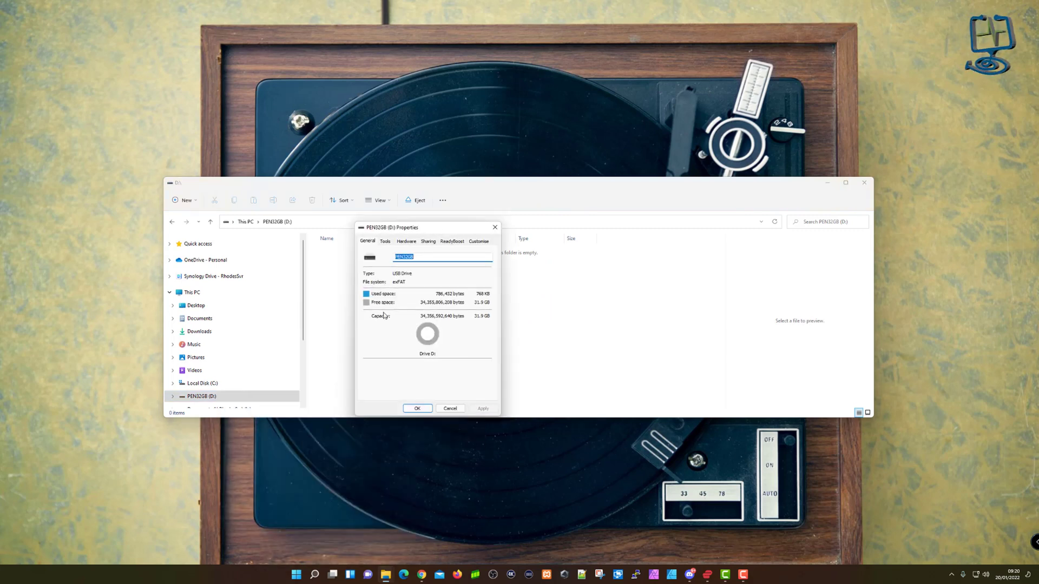
click(495, 228)
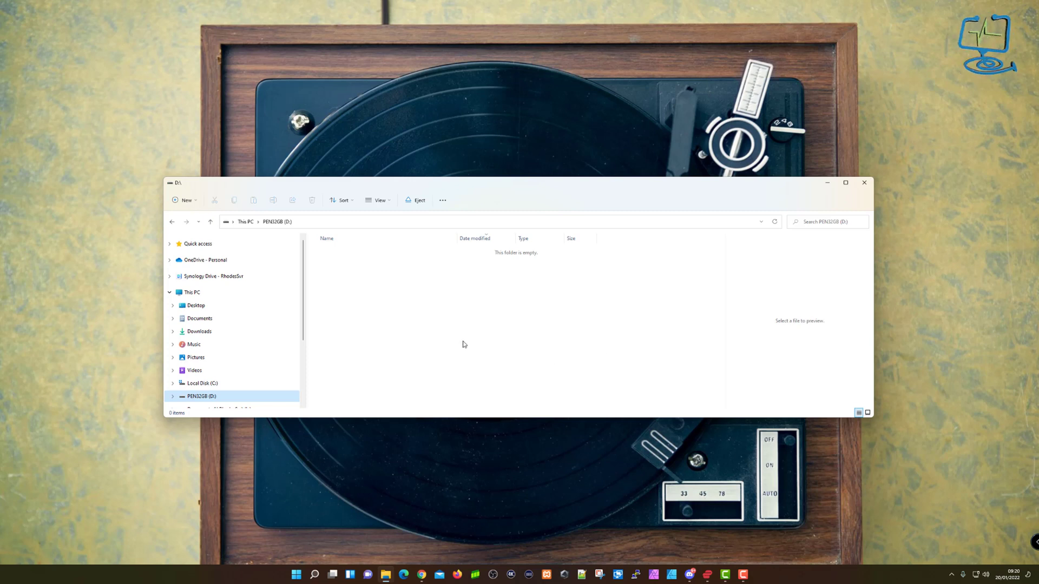
- Enter diskmgmt.msc in the Run prompt
key(super+r)
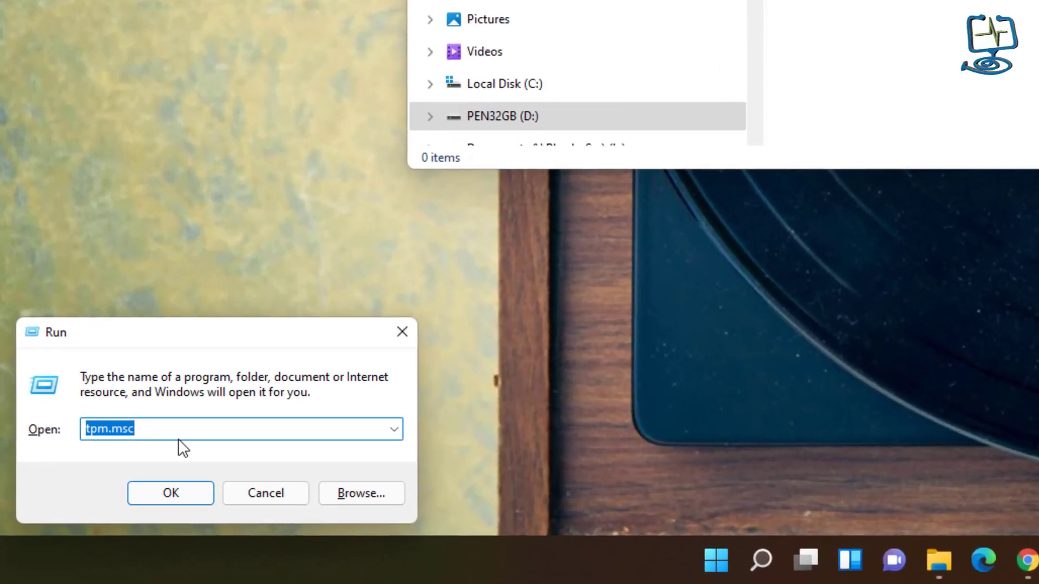
text(disk)
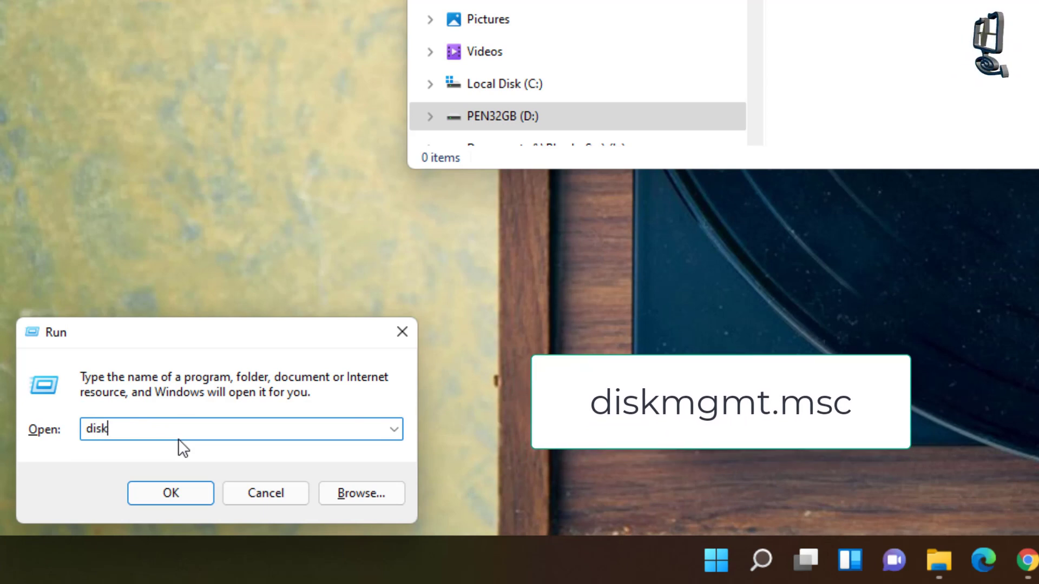
text(mgm)
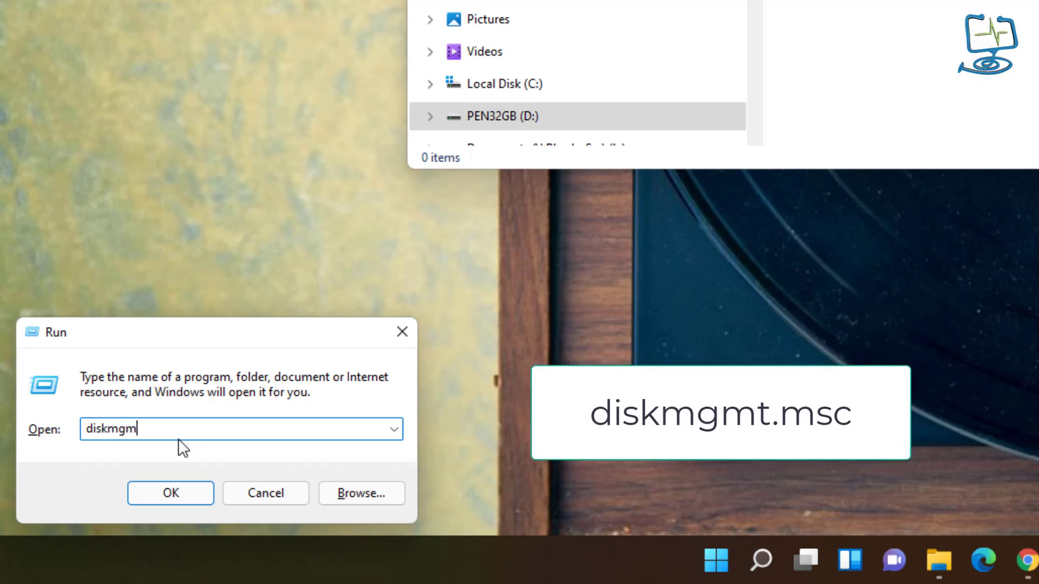
text(t.)
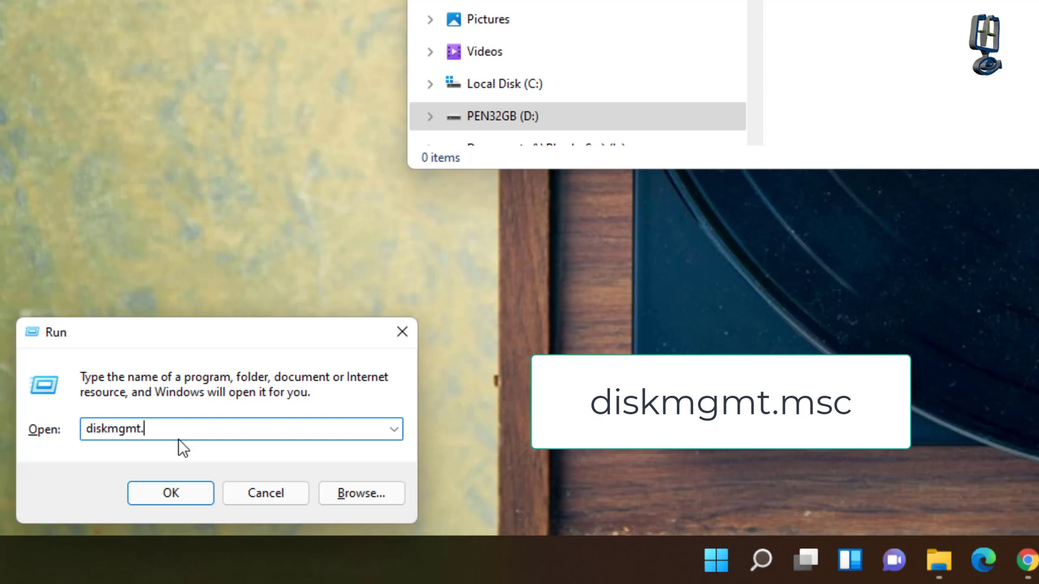
text(msc)
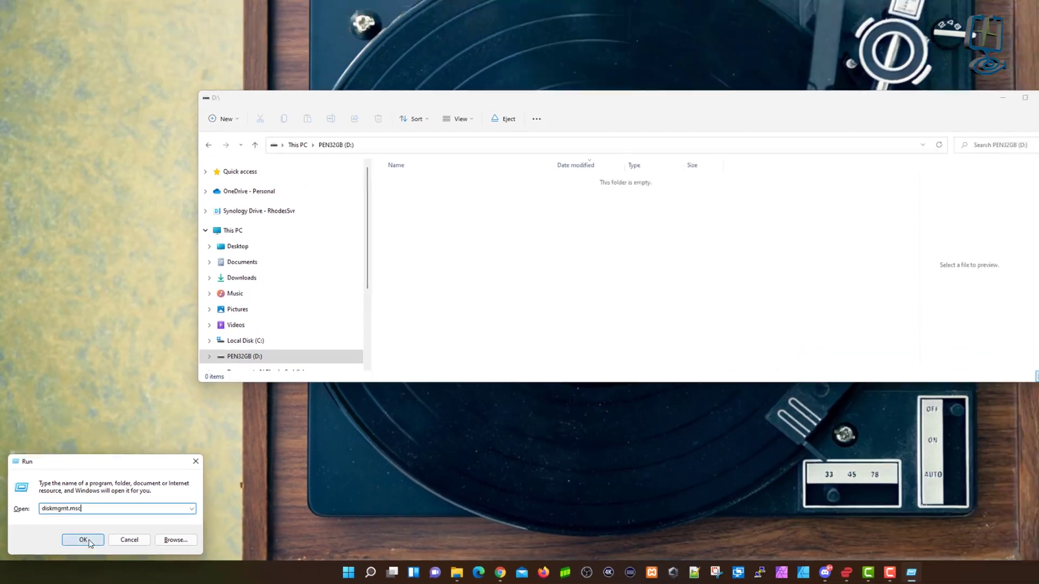
- Launch Disk Management and arrange it side by side with a narrowed Explorer window
click(165, 496)
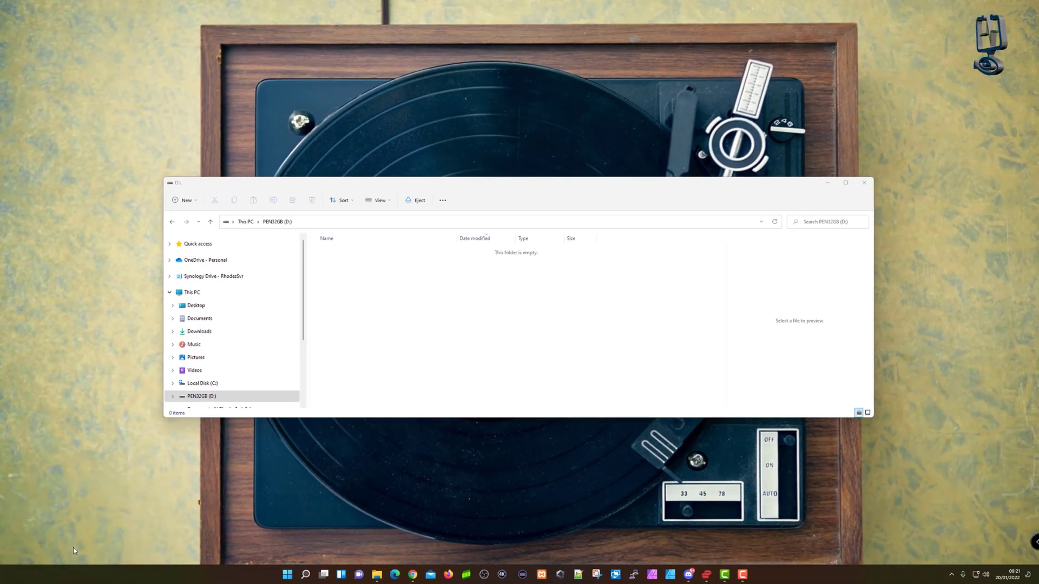
drag(207, 47, 471, 40)
drag(634, 273, 763, 350)
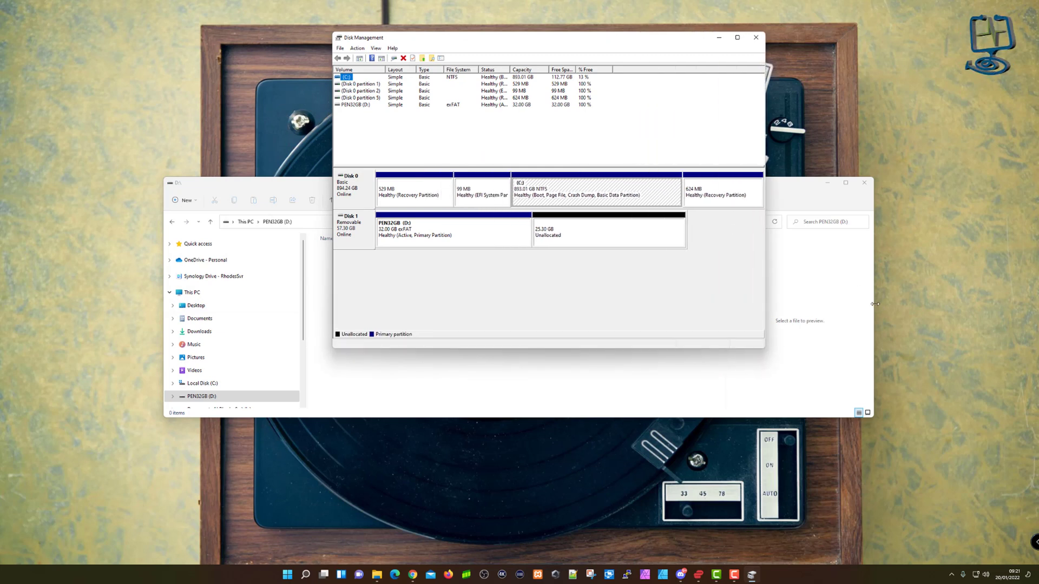
drag(875, 304, 625, 308)
drag(351, 192, 197, 53)
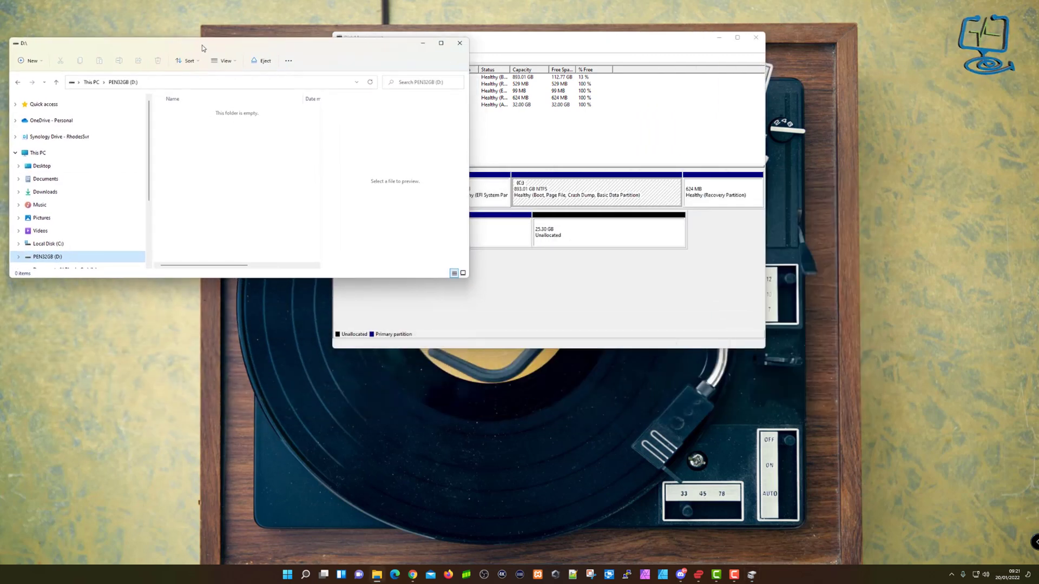
drag(468, 146, 358, 147)
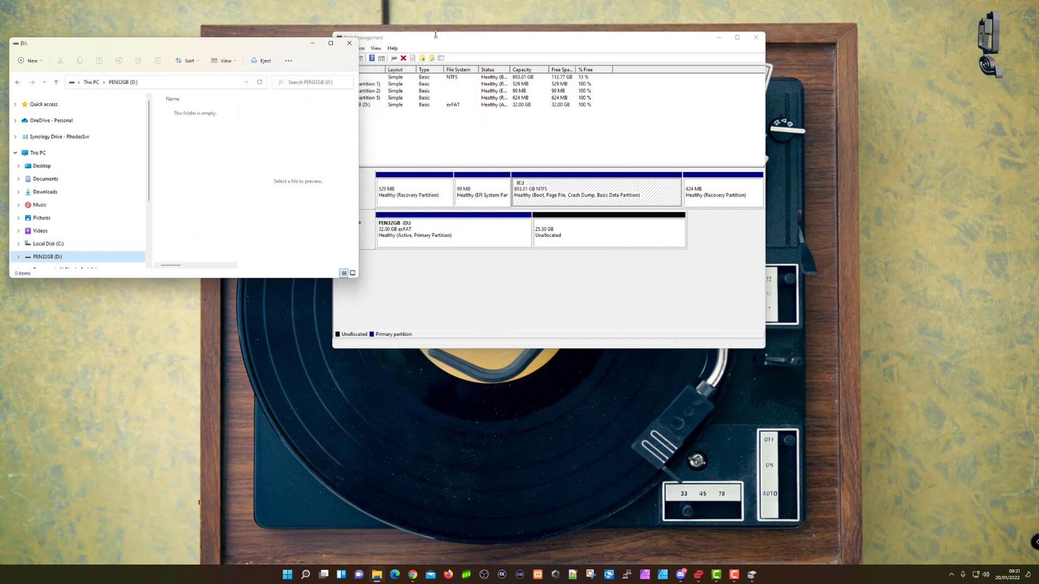
drag(451, 44, 565, 53)
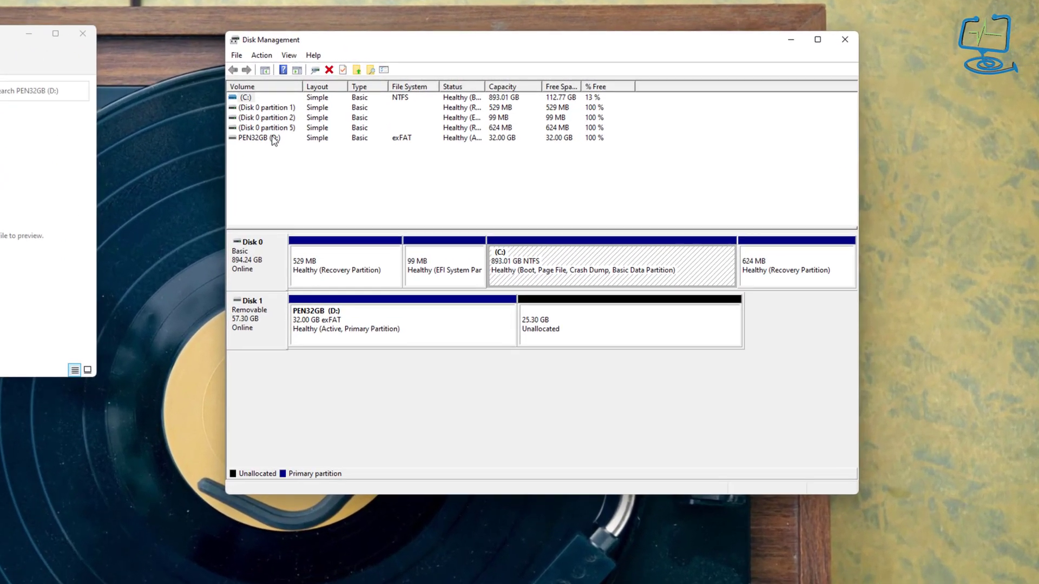
- Inspect the 32 GB exFAT PEN32GB partition and the 25.30 GB unallocated space
click(468, 115)
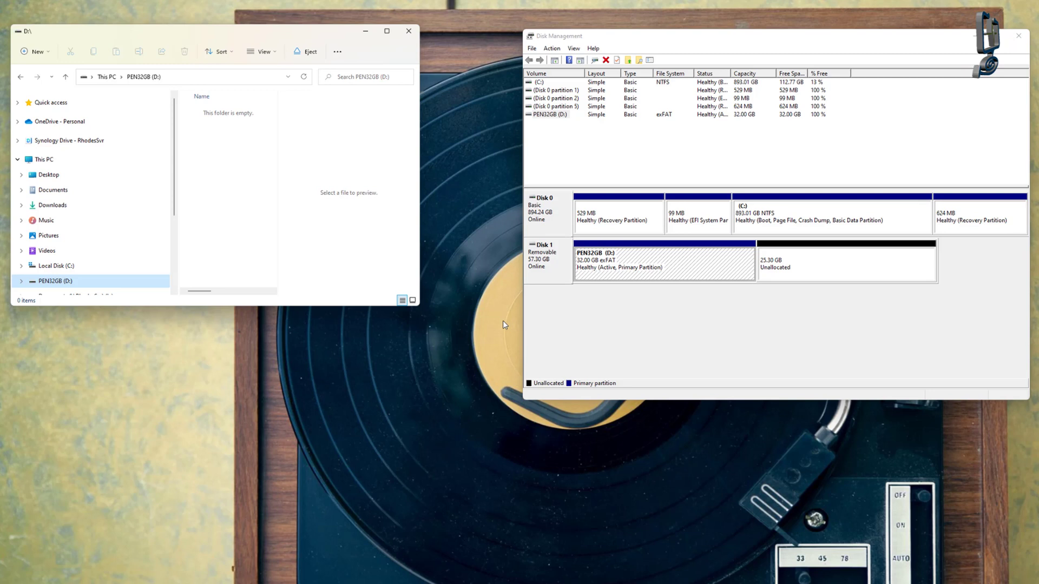
click(802, 276)
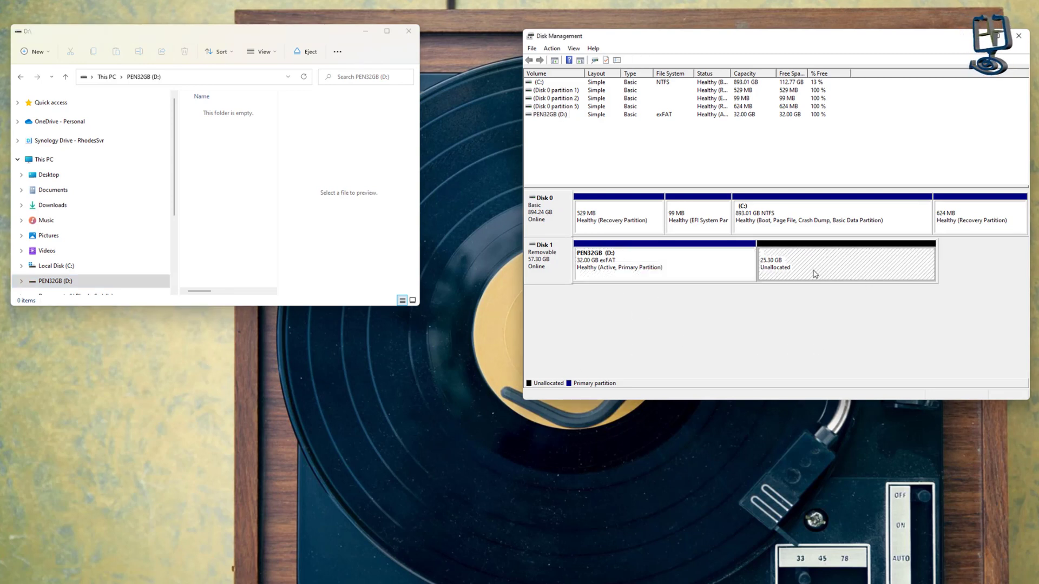
right_click(812, 267)
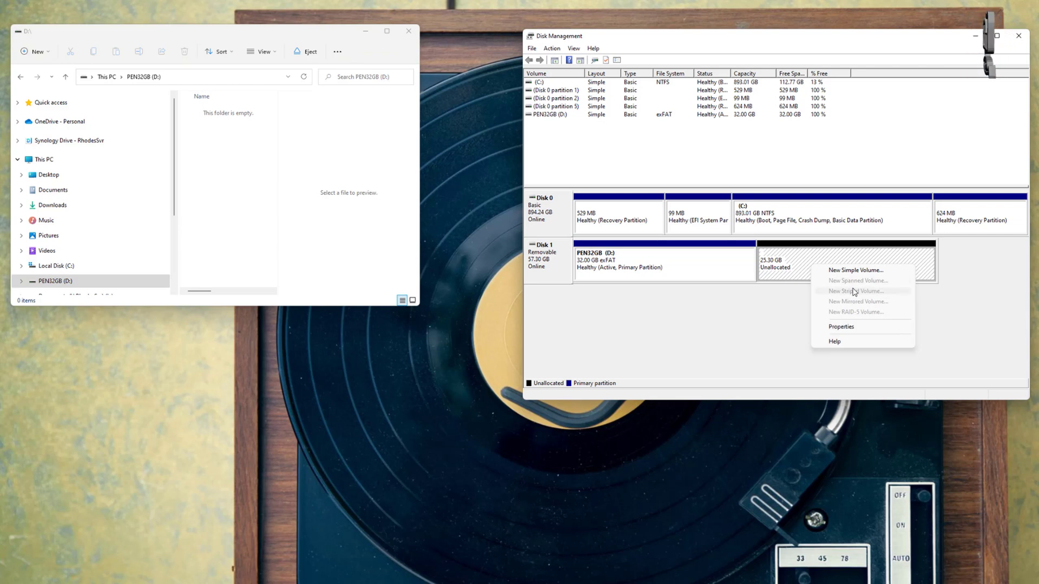
click(668, 269)
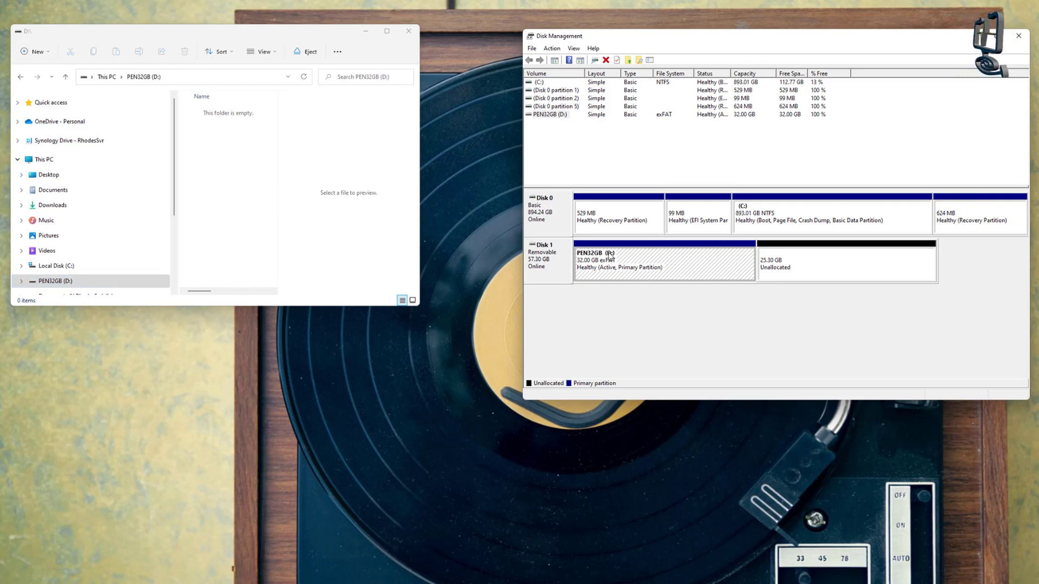
right_click(640, 271)
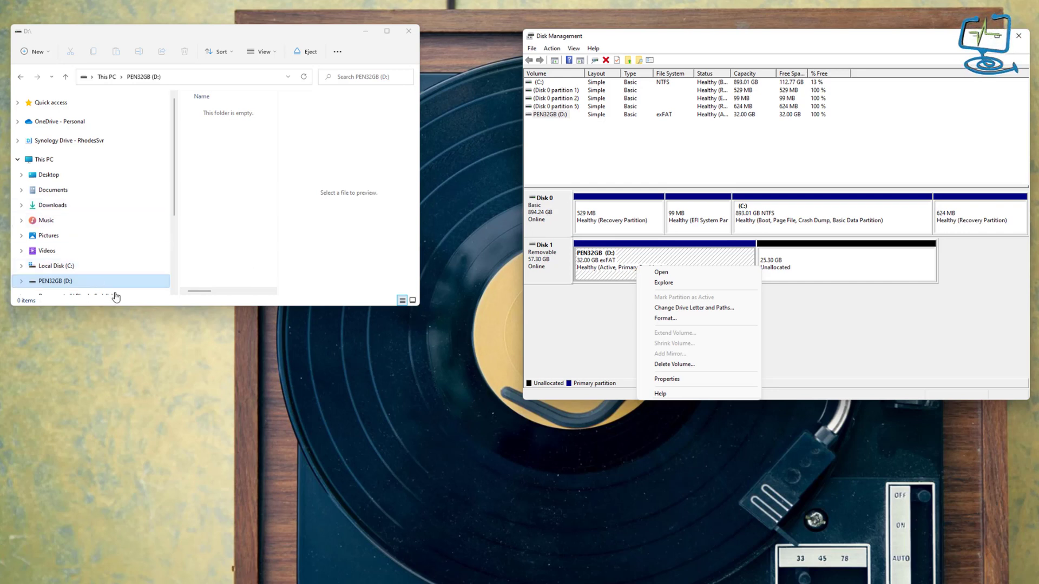
- Delete the 32.00 GB PEN32GB exFAT volume and confirm the deletion
click(63, 128)
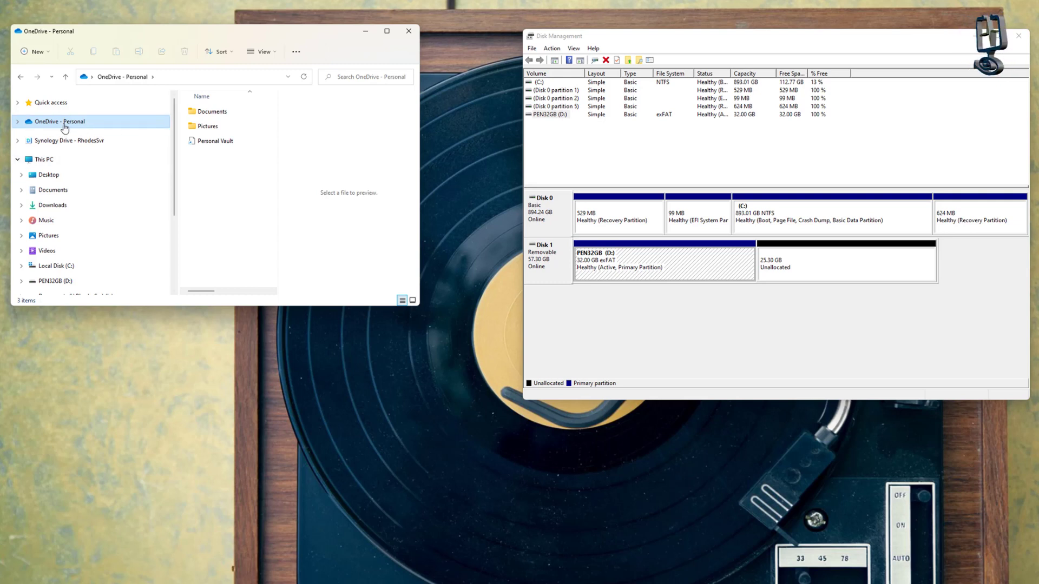
right_click(668, 275)
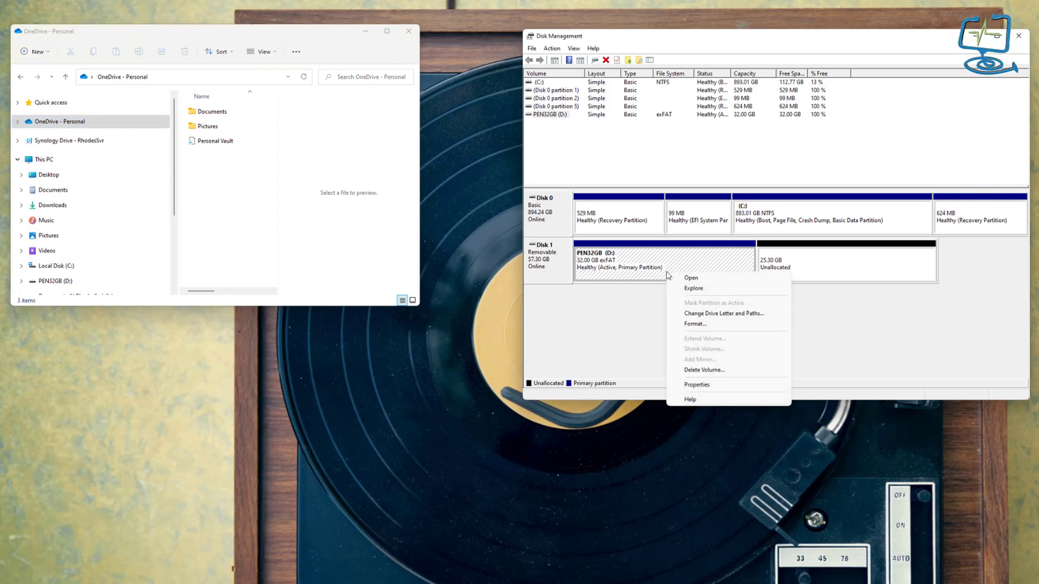
click(629, 268)
right_click(653, 267)
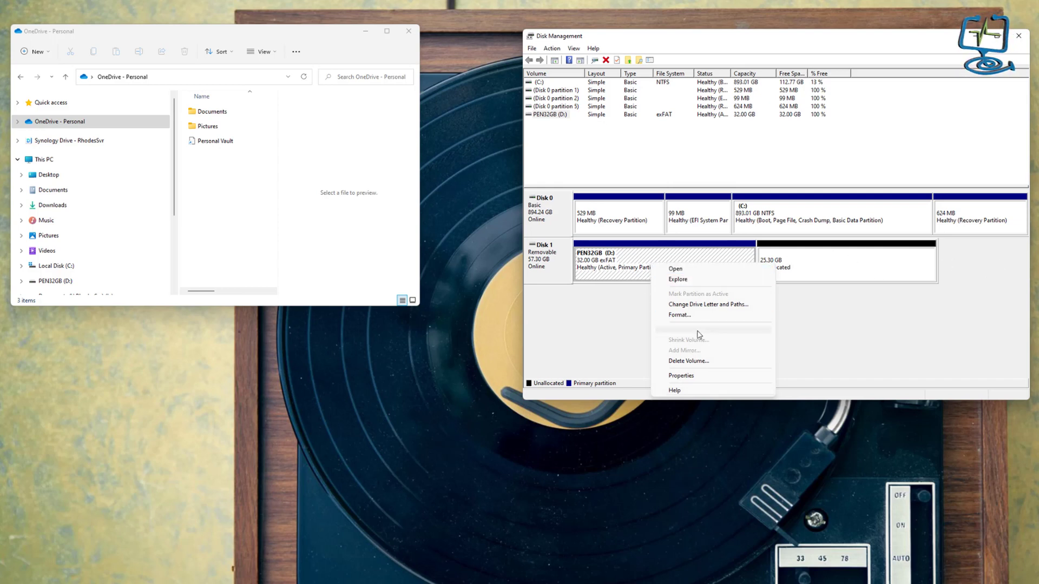
click(714, 362)
click(643, 356)
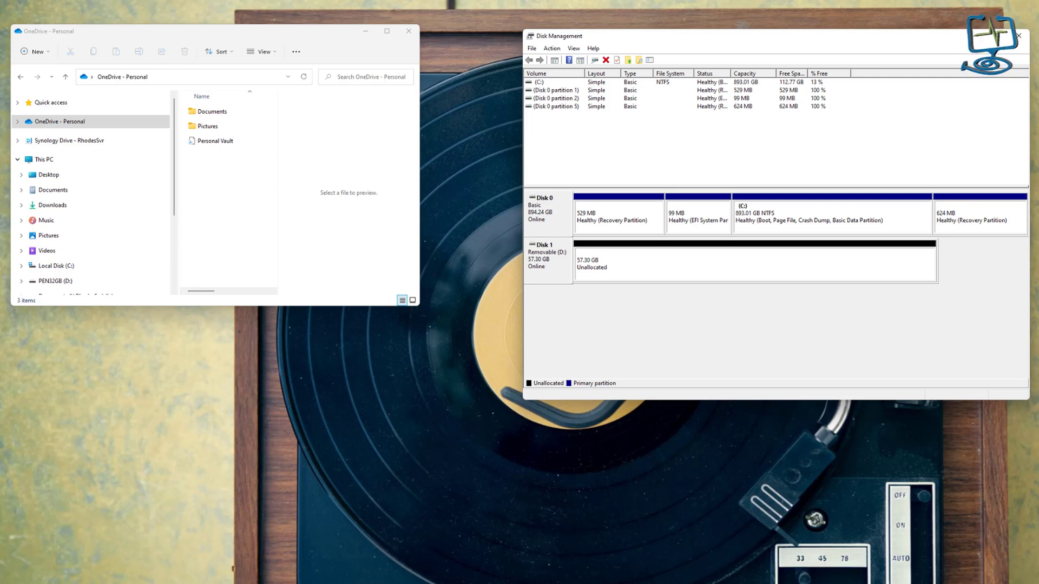
- Start a new simple volume on Disk 1's unallocated space at 58678 MB, drive letter E
click(546, 267)
right_click(605, 266)
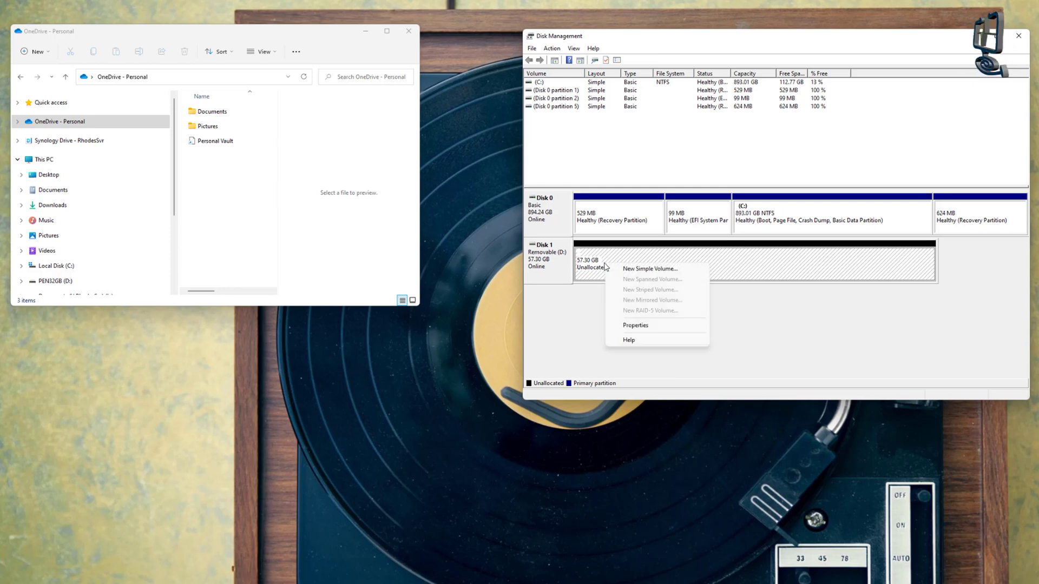
click(643, 269)
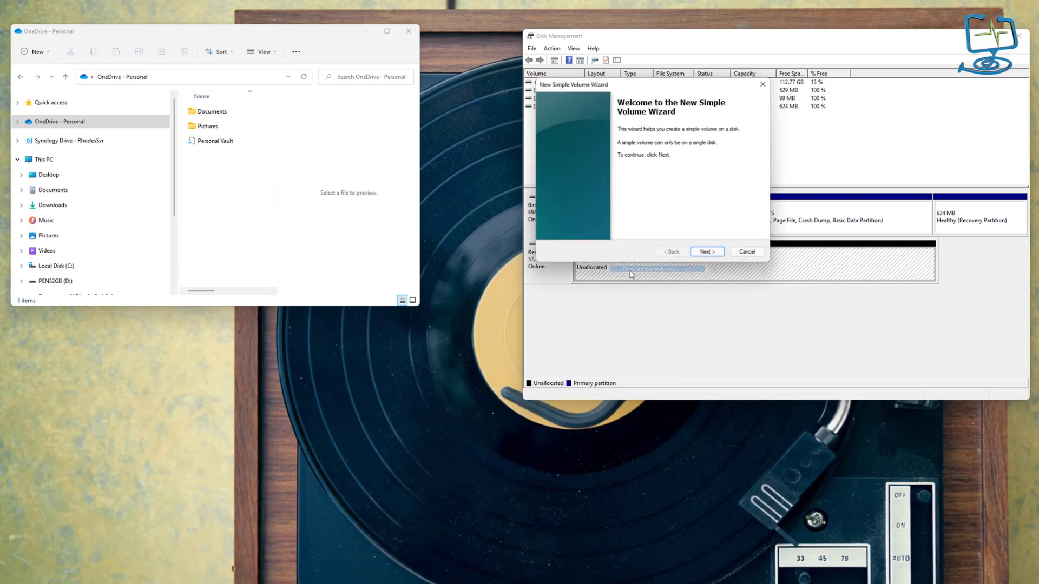
click(705, 252)
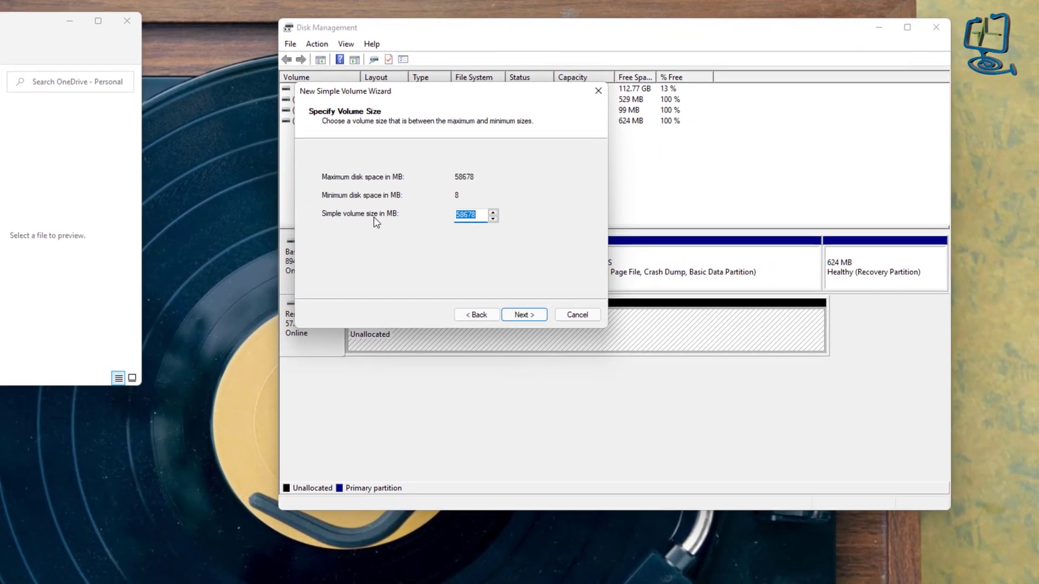
click(492, 325)
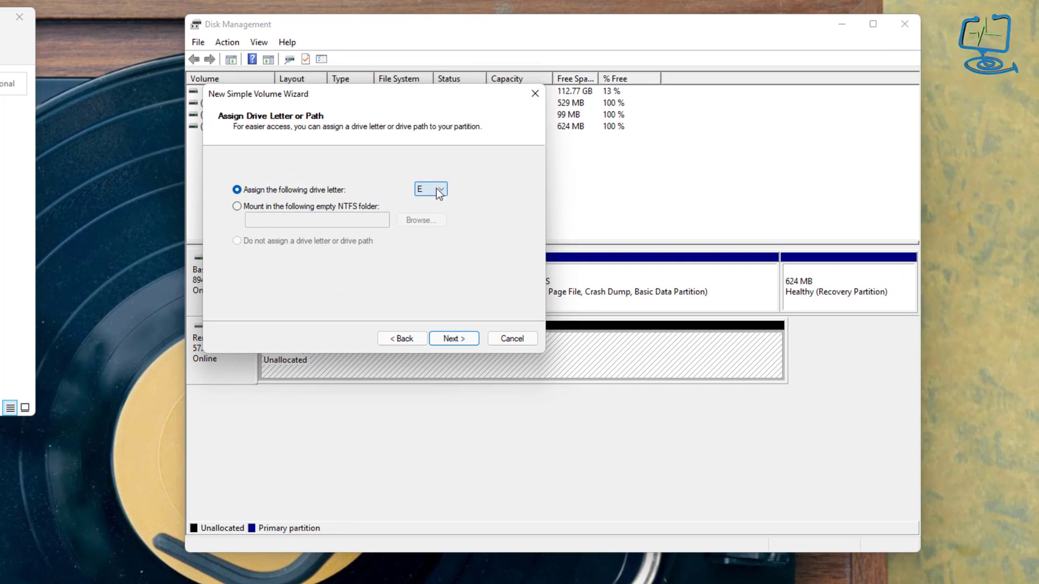
click(456, 337)
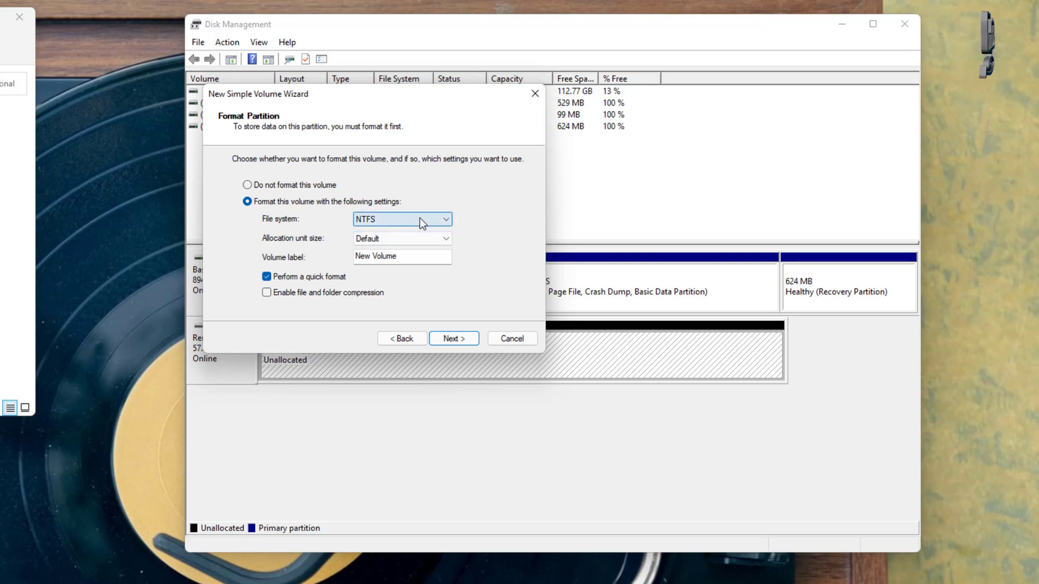
- Label the volume '64GB Thumbdrive' and keep NTFS quick format
drag(420, 256, 312, 257)
text(64)
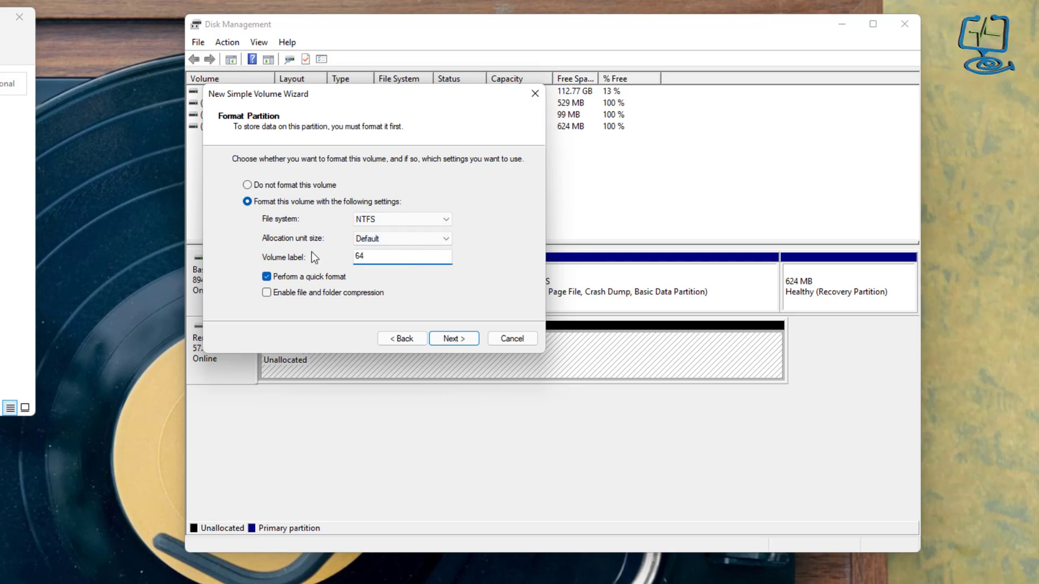
text(Gb )
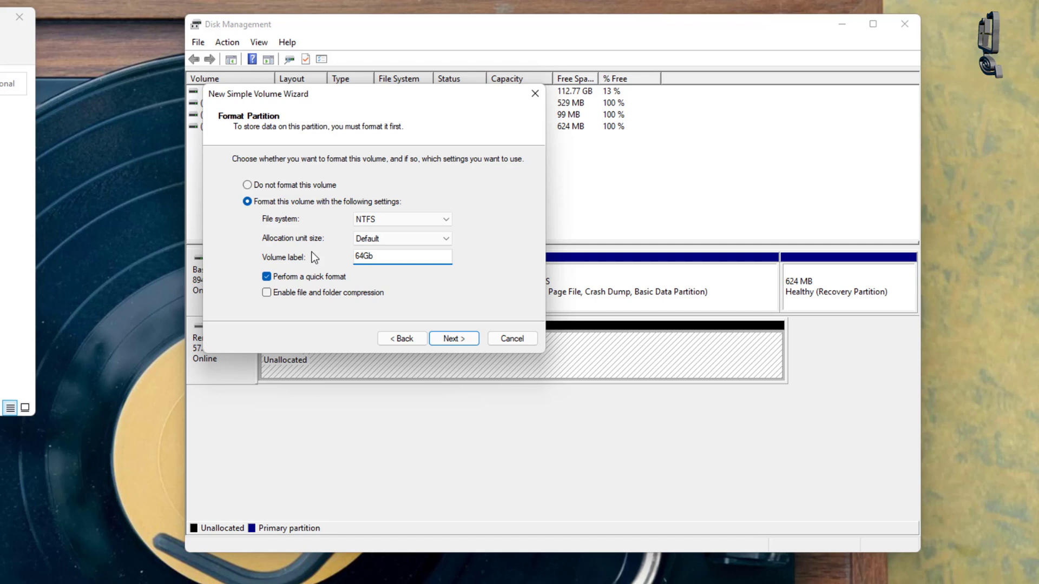
text(ThumbDr)
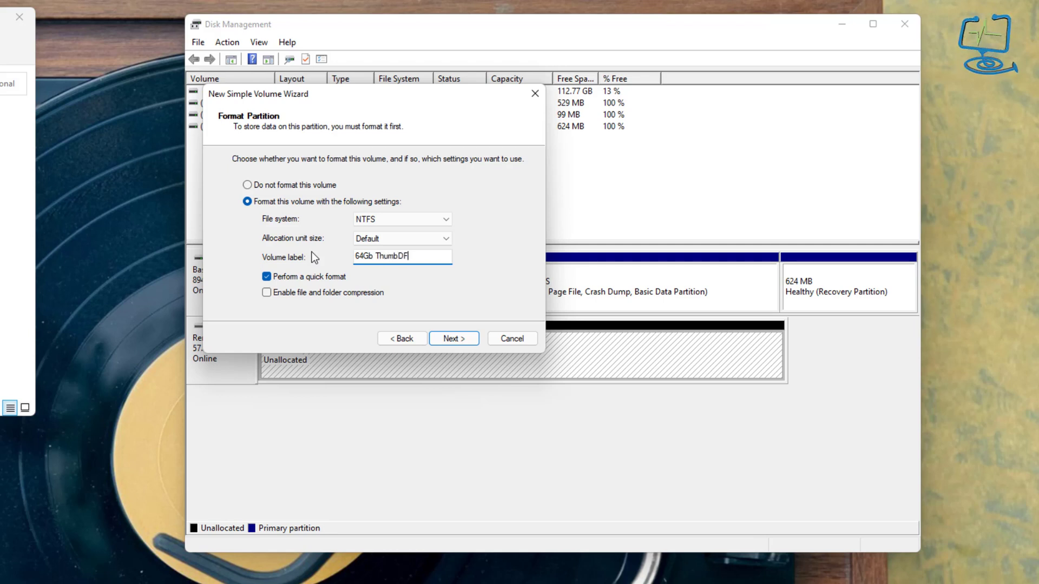
key(BackSpace)
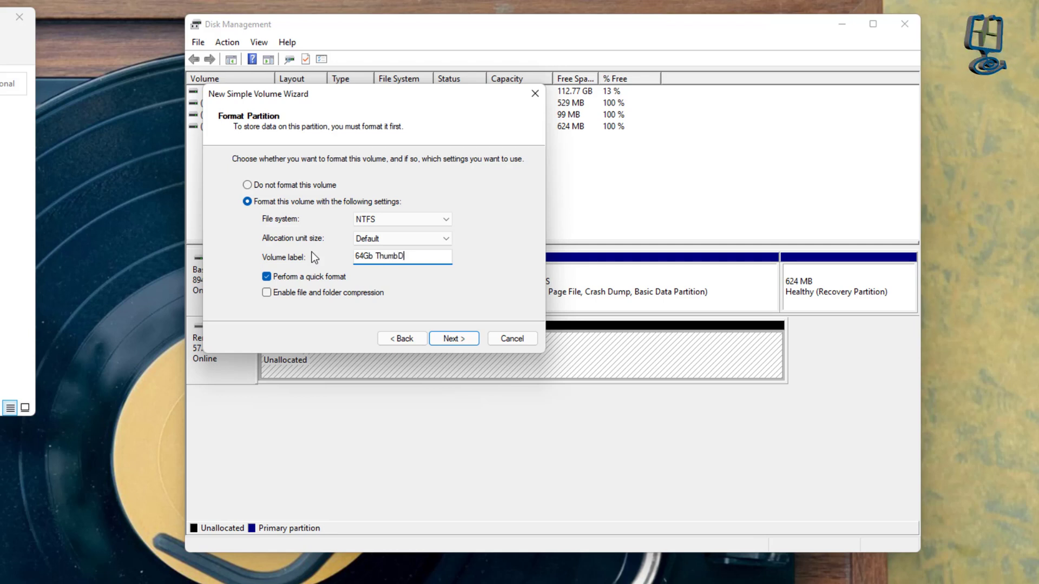
key(BackSpace)
text(drive)
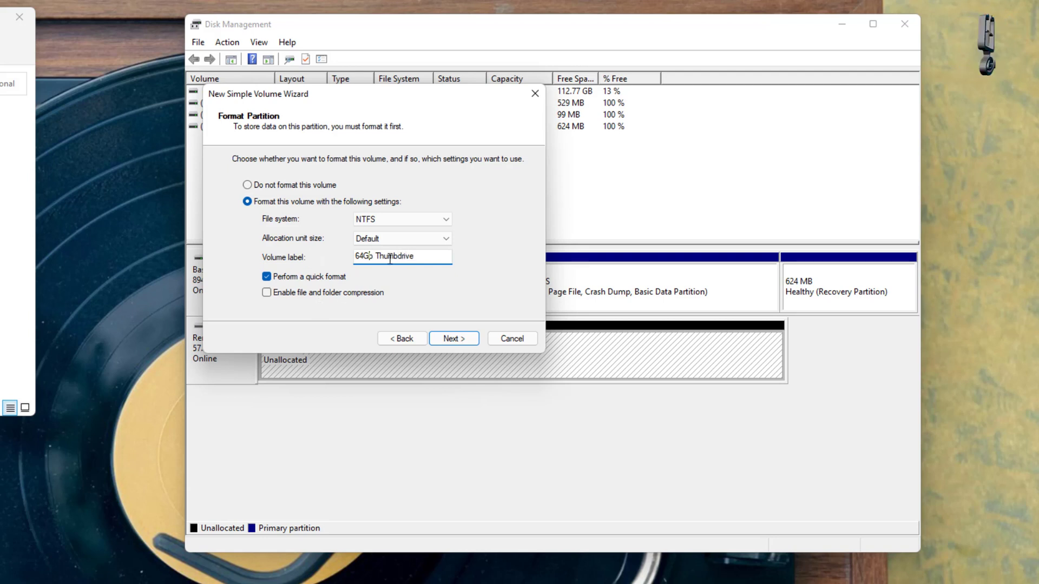
key(BackSpace)
text(B)
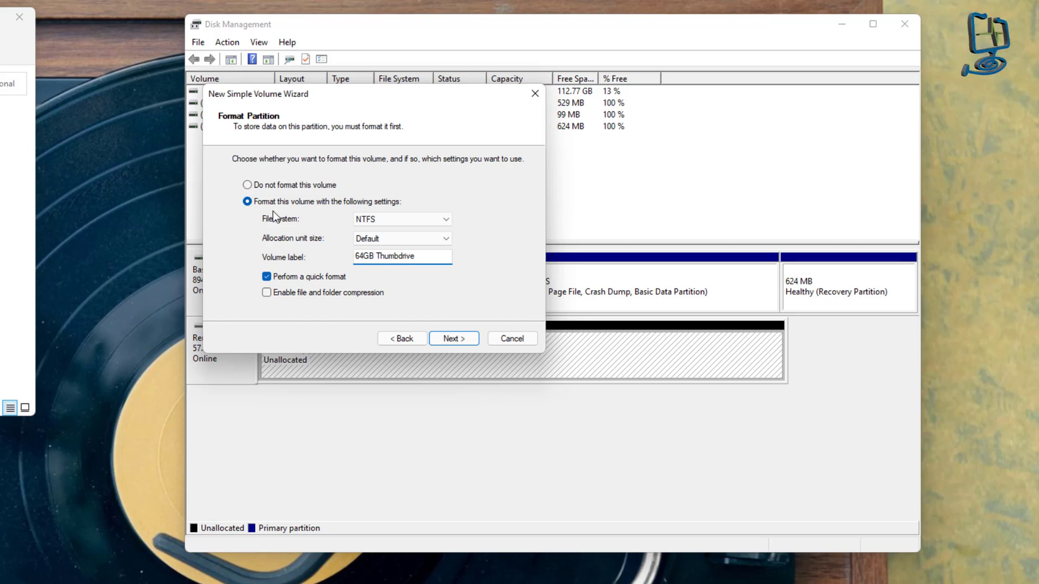
click(460, 338)
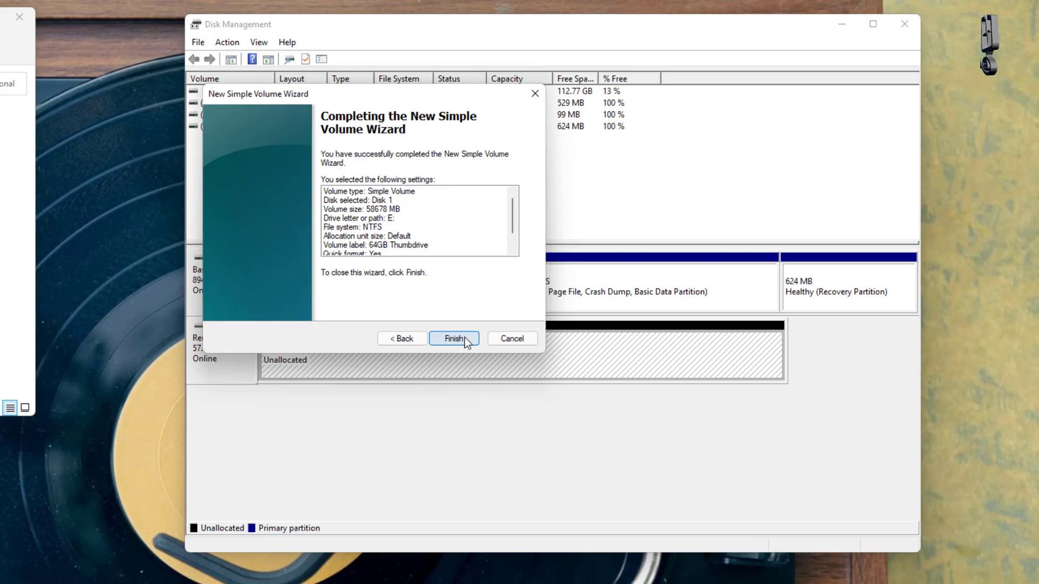
- Finish the wizard to create the 57.30 GB NTFS volume 64GB Thumbdrive (E:)
click(463, 338)
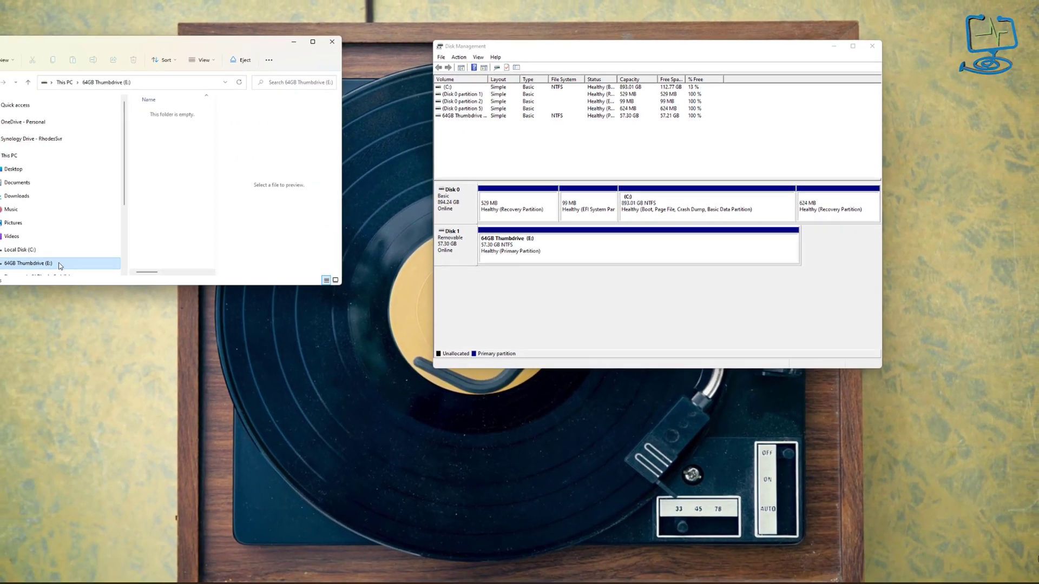
- Open 64GB Thumbdrive (E:) properties showing NTFS, 57.3 GB capacity and 57.2 GB free
right_click(61, 265)
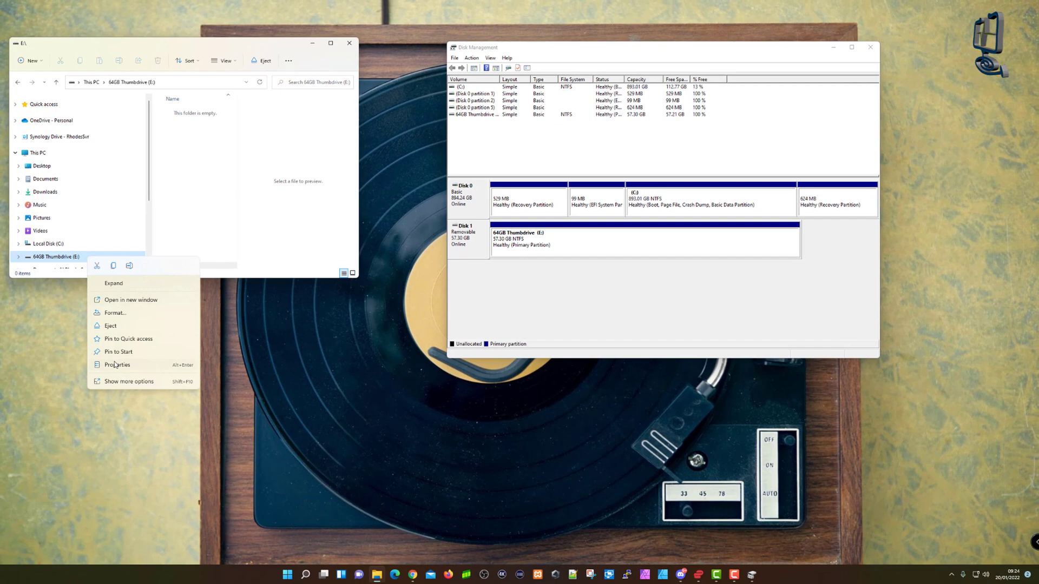
click(115, 365)
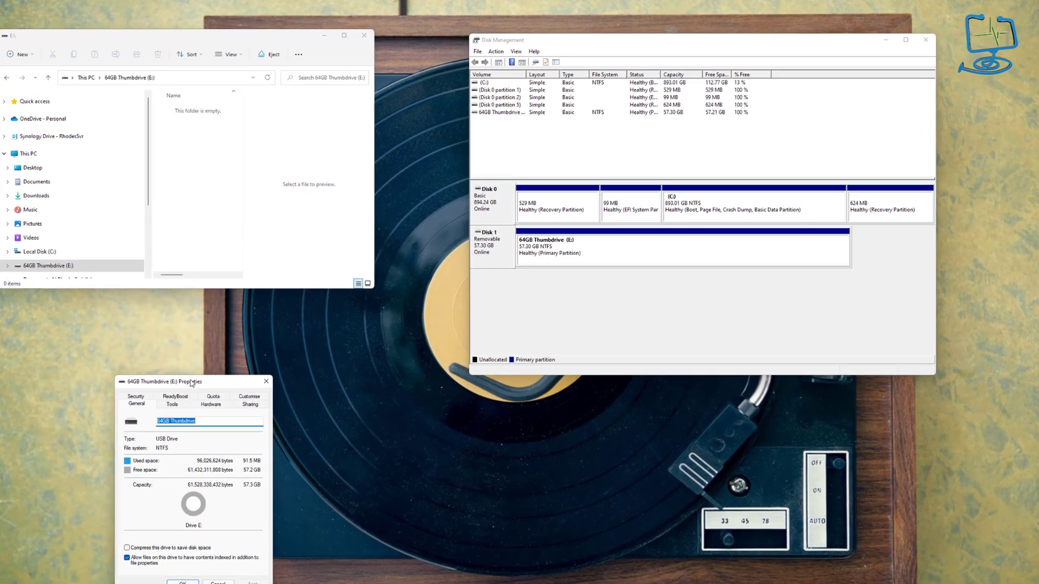
drag(191, 366, 337, 98)
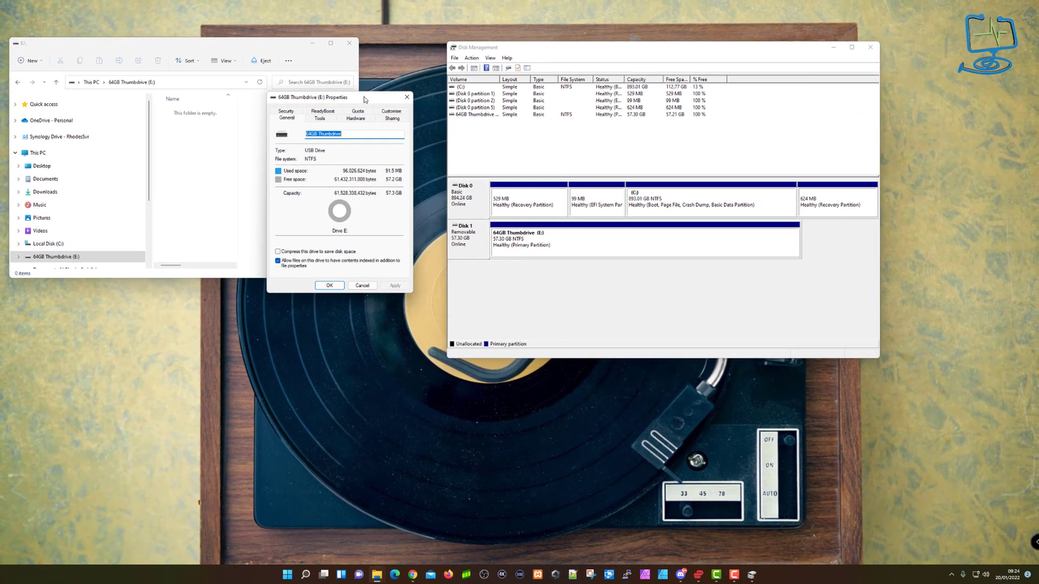
drag(405, 88, 427, 333)
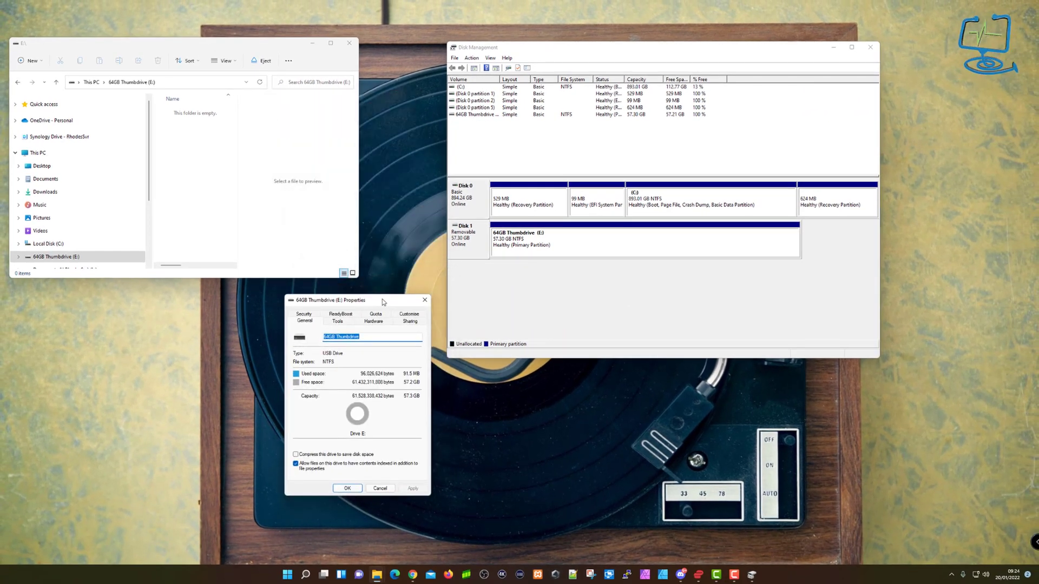